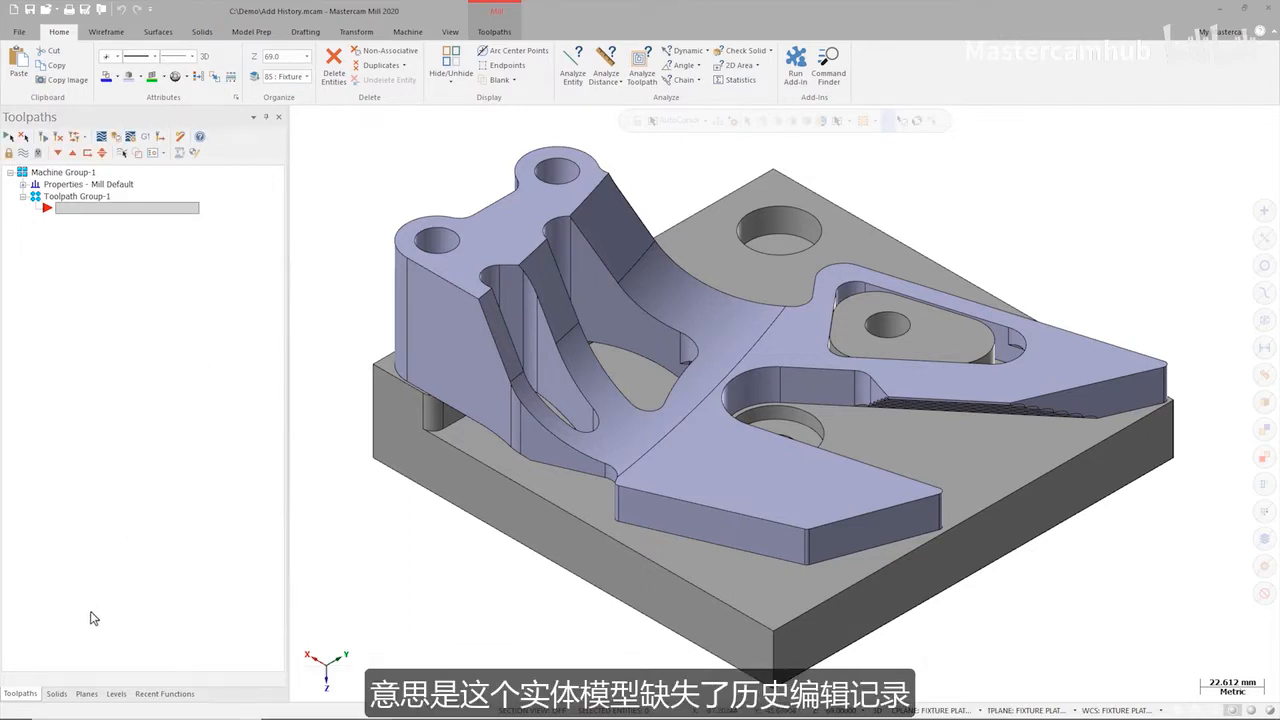
Examine the operation history of the Guard and fixture solids and check which model each body belongs to.
click(56, 693)
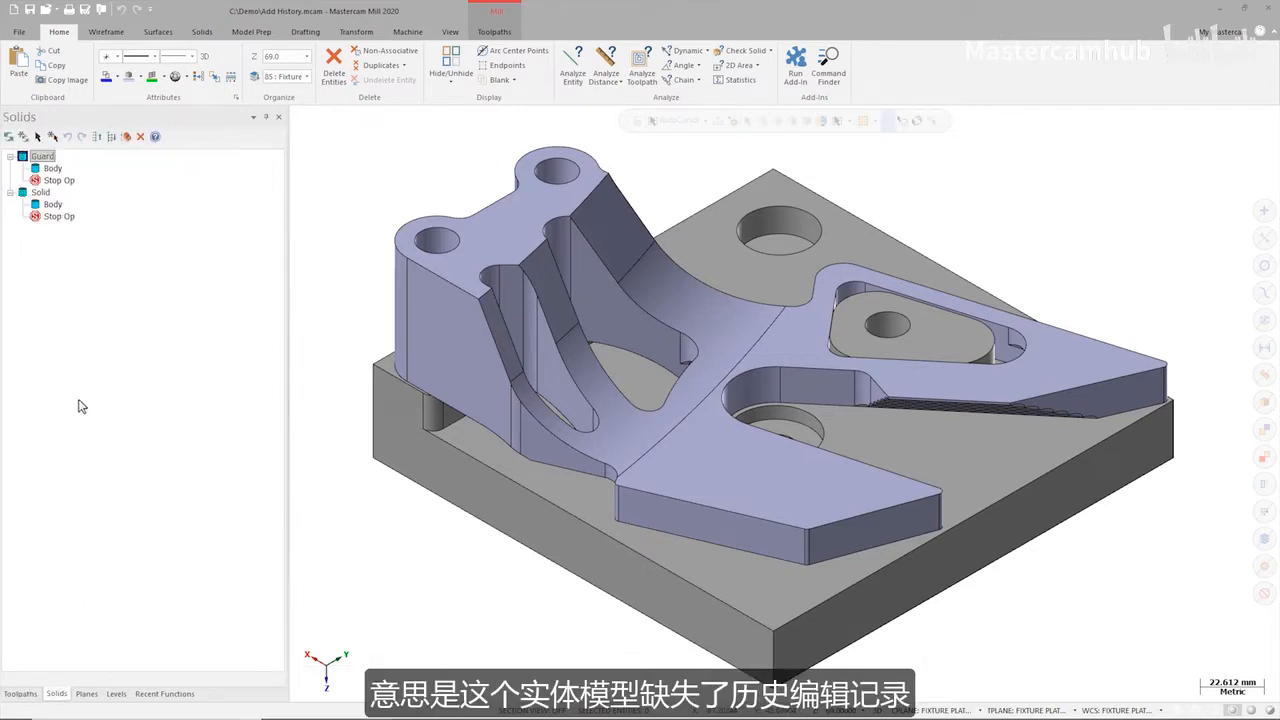
click(55, 170)
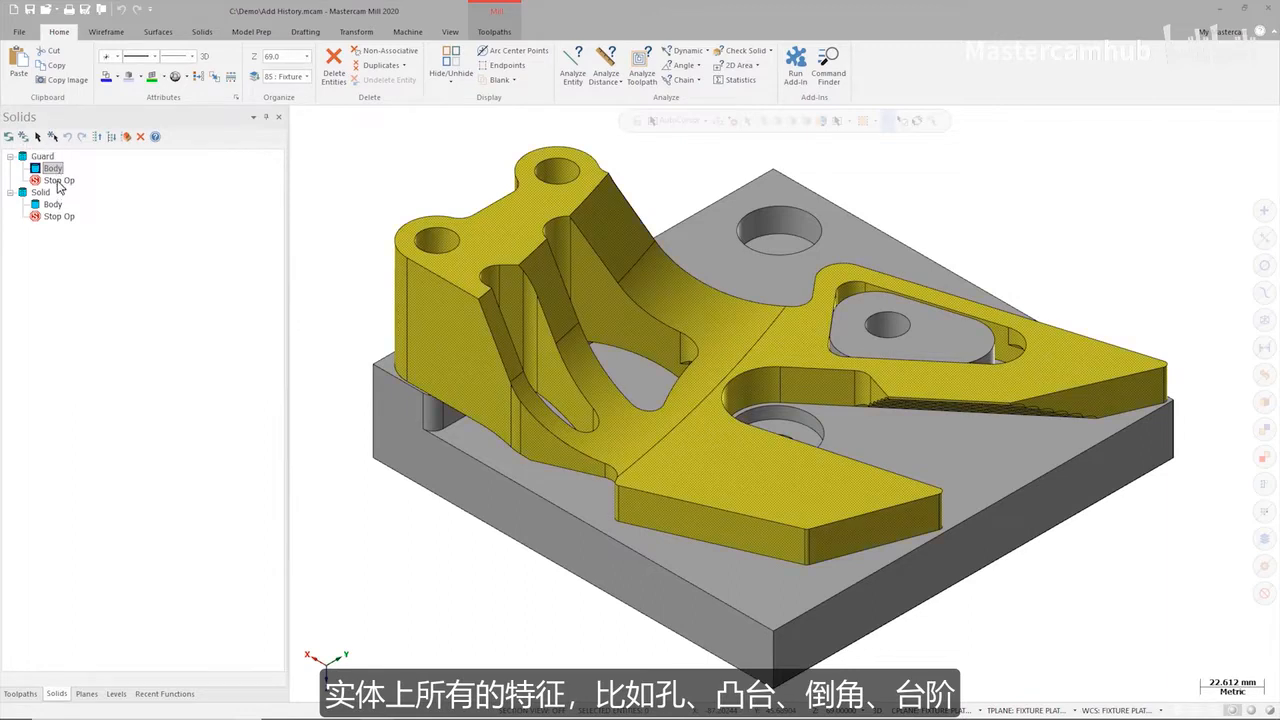
click(52, 205)
click(55, 195)
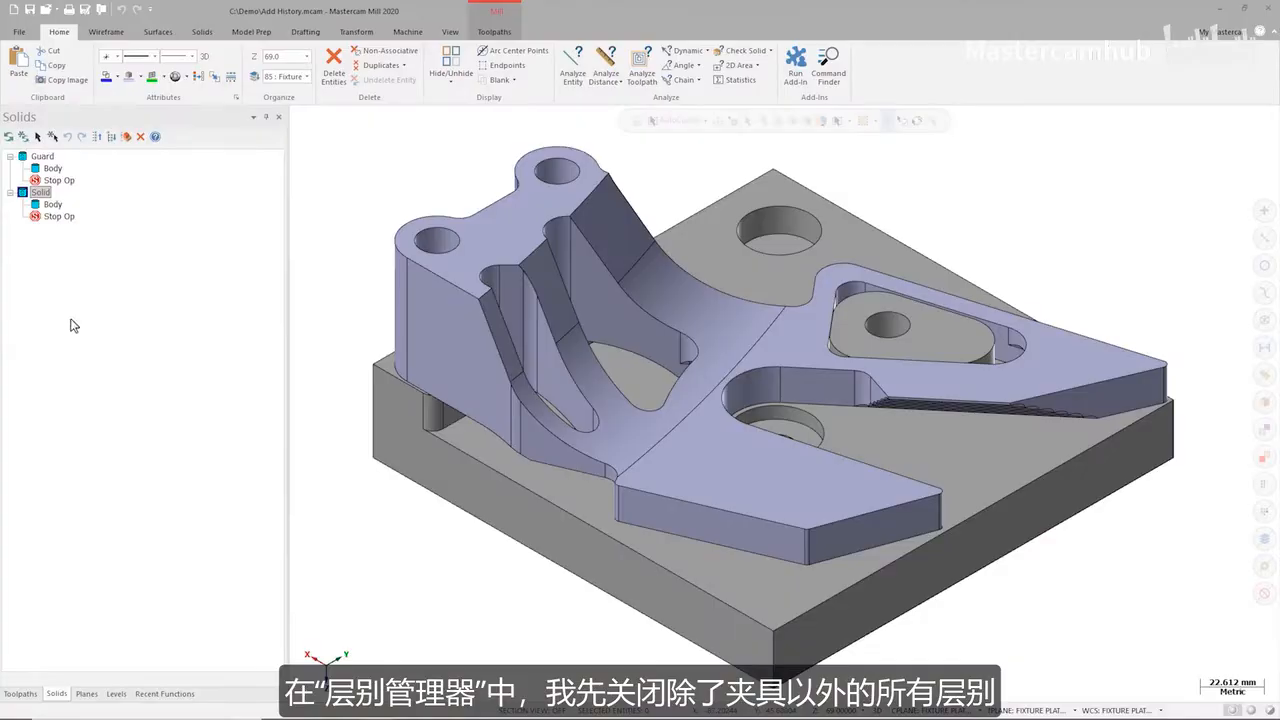
Hide the Guard level and dynamically analyze the diameter of the rear hole in the fixture's raised block.
click(116, 694)
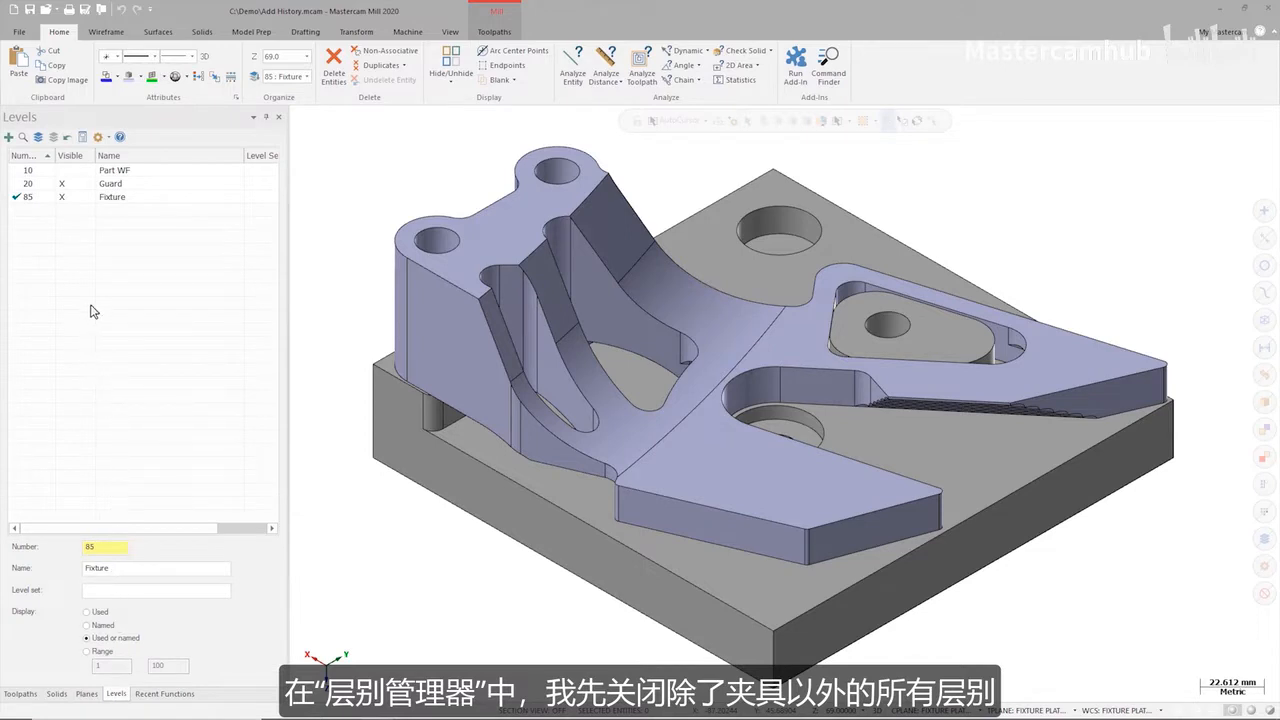
click(64, 185)
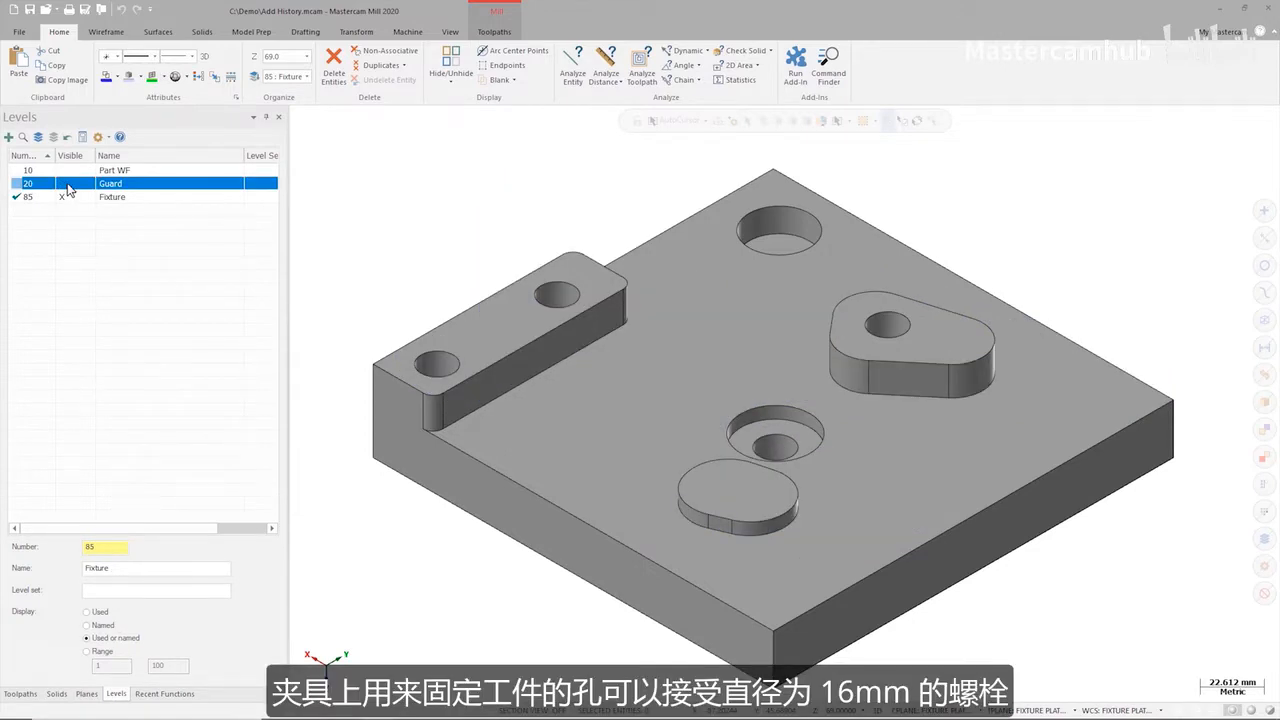
click(678, 52)
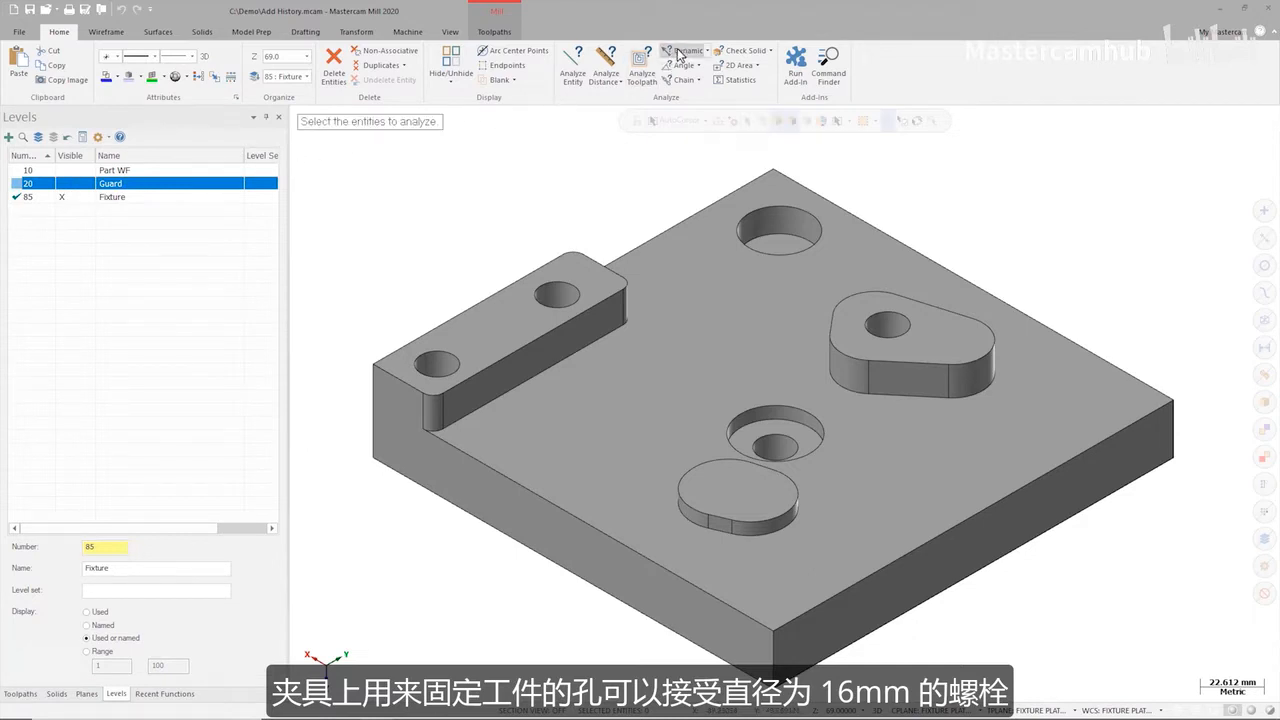
click(569, 291)
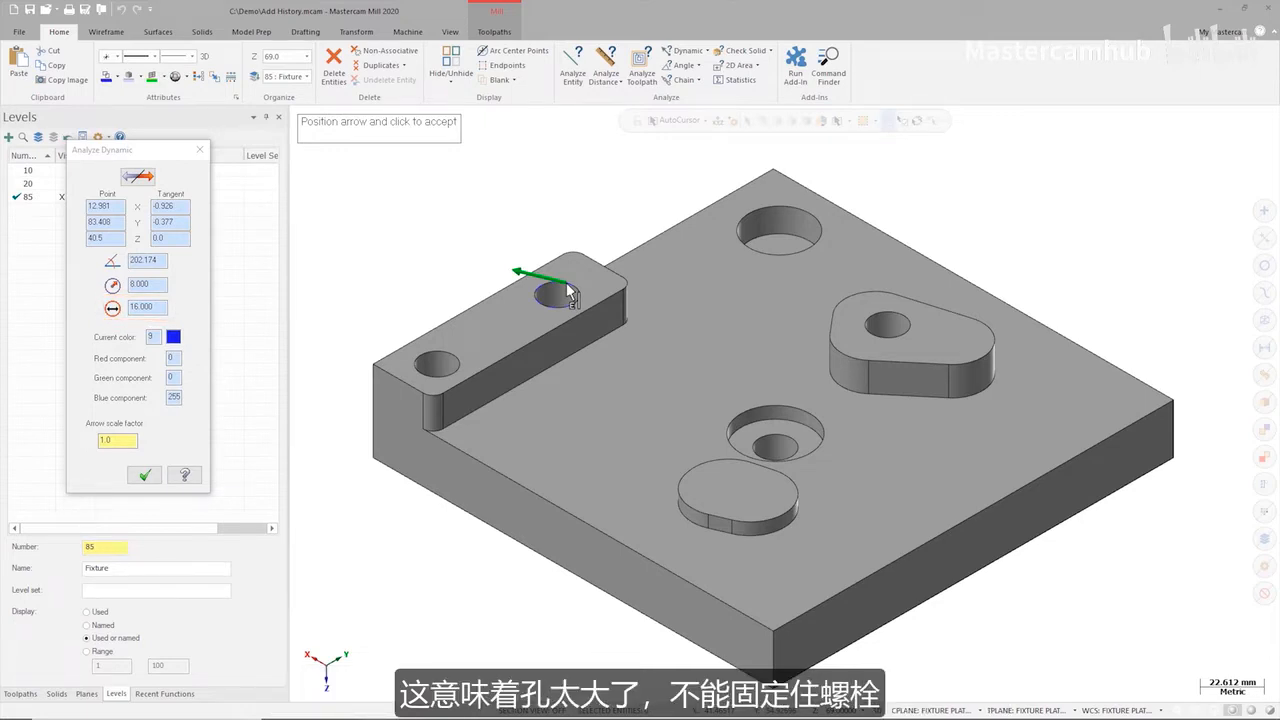
key(Escape)
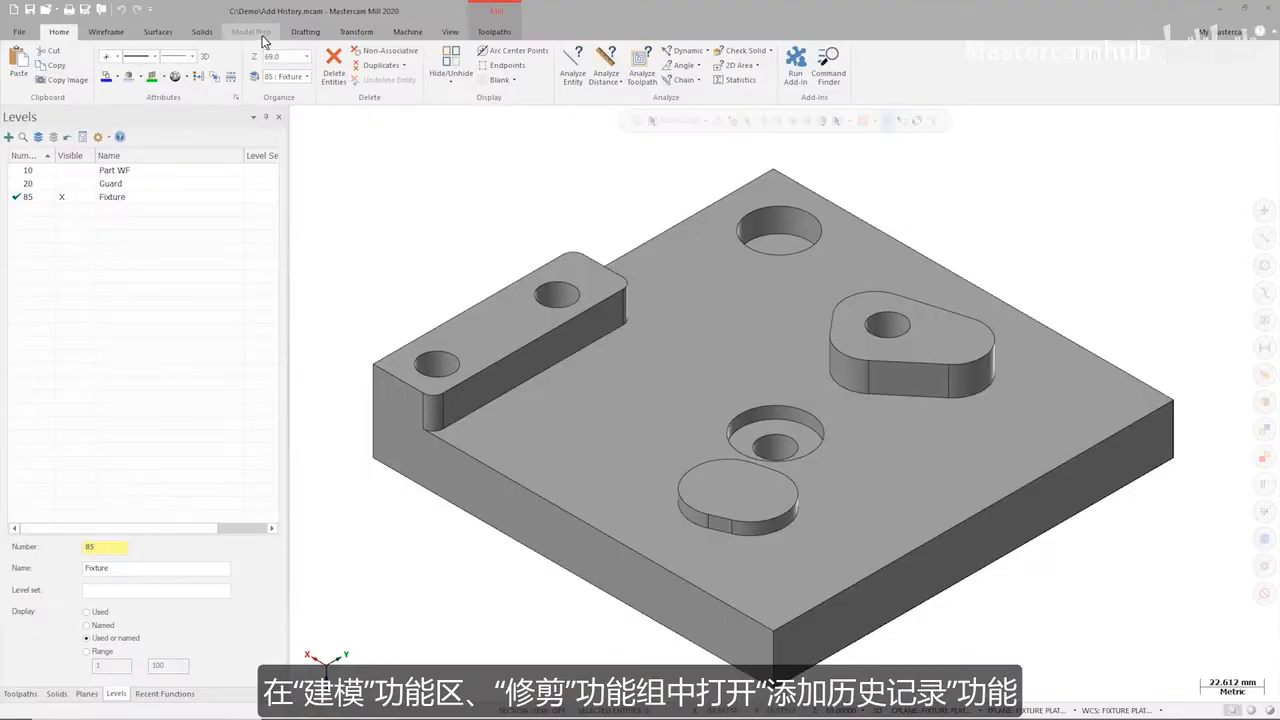
Set up Add History to create a single operation, finding holes as hole operations with face color included.
click(253, 33)
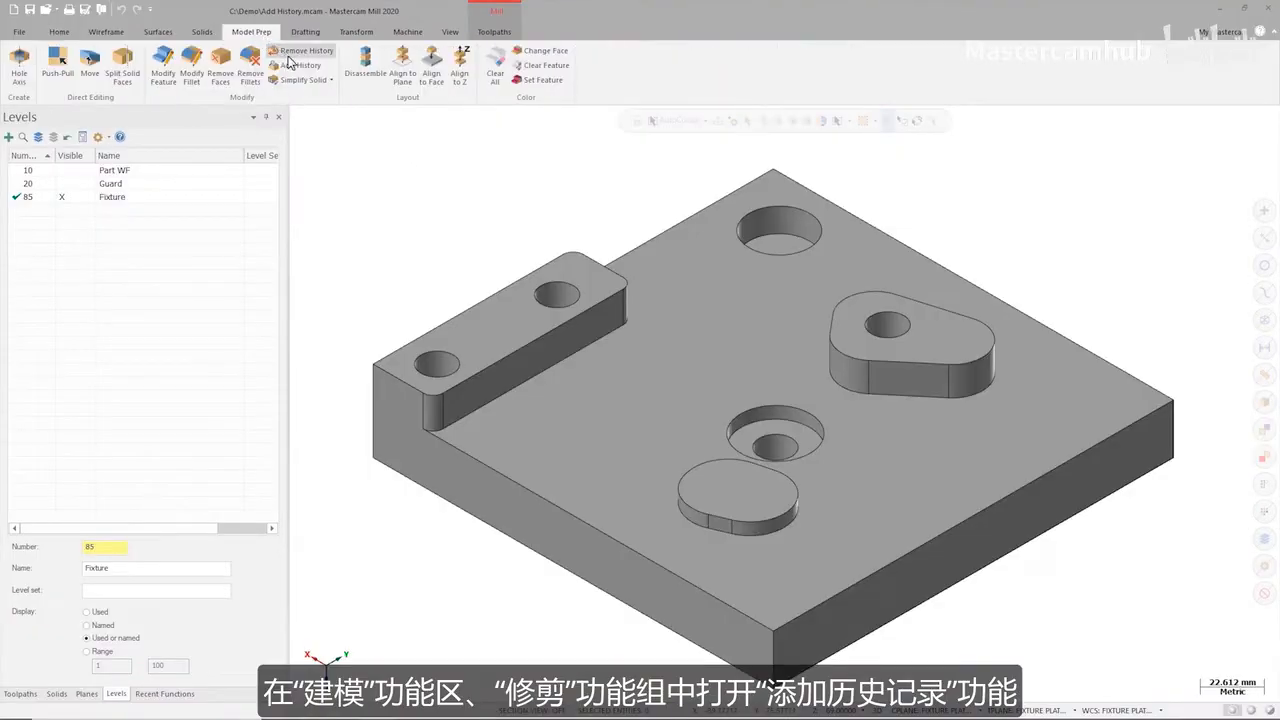
click(300, 66)
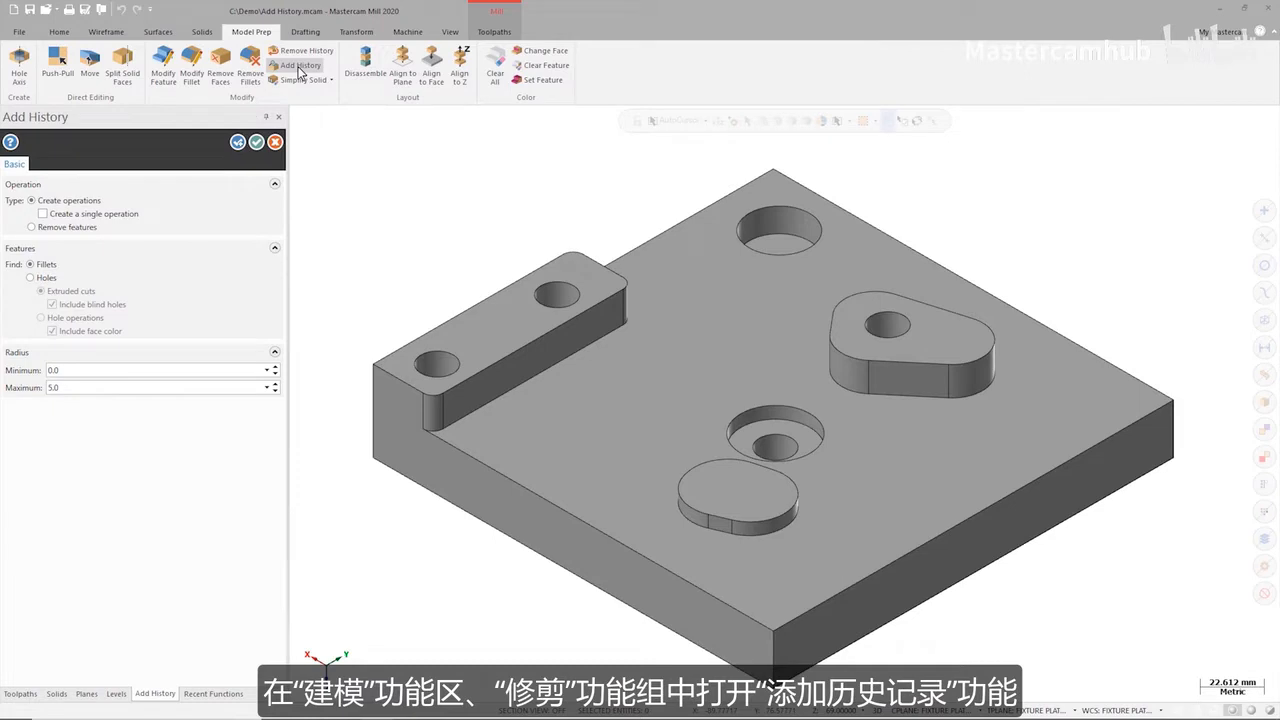
click(43, 214)
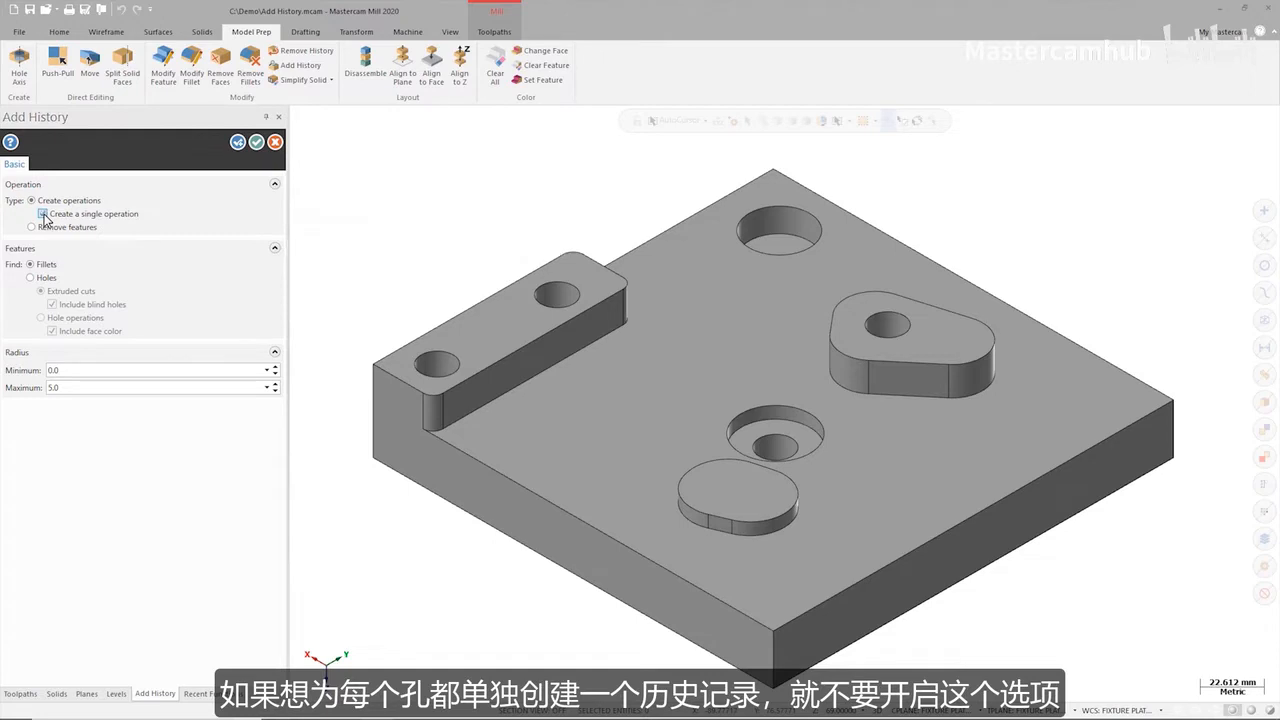
click(31, 278)
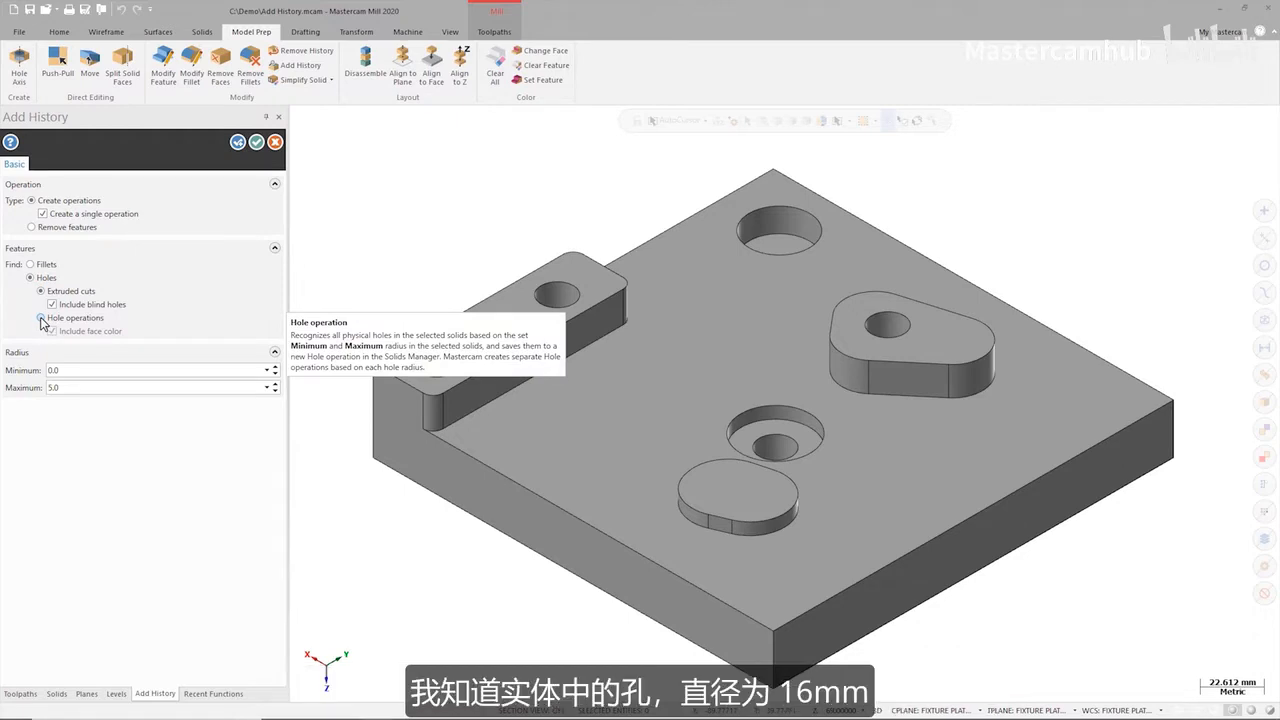
click(41, 318)
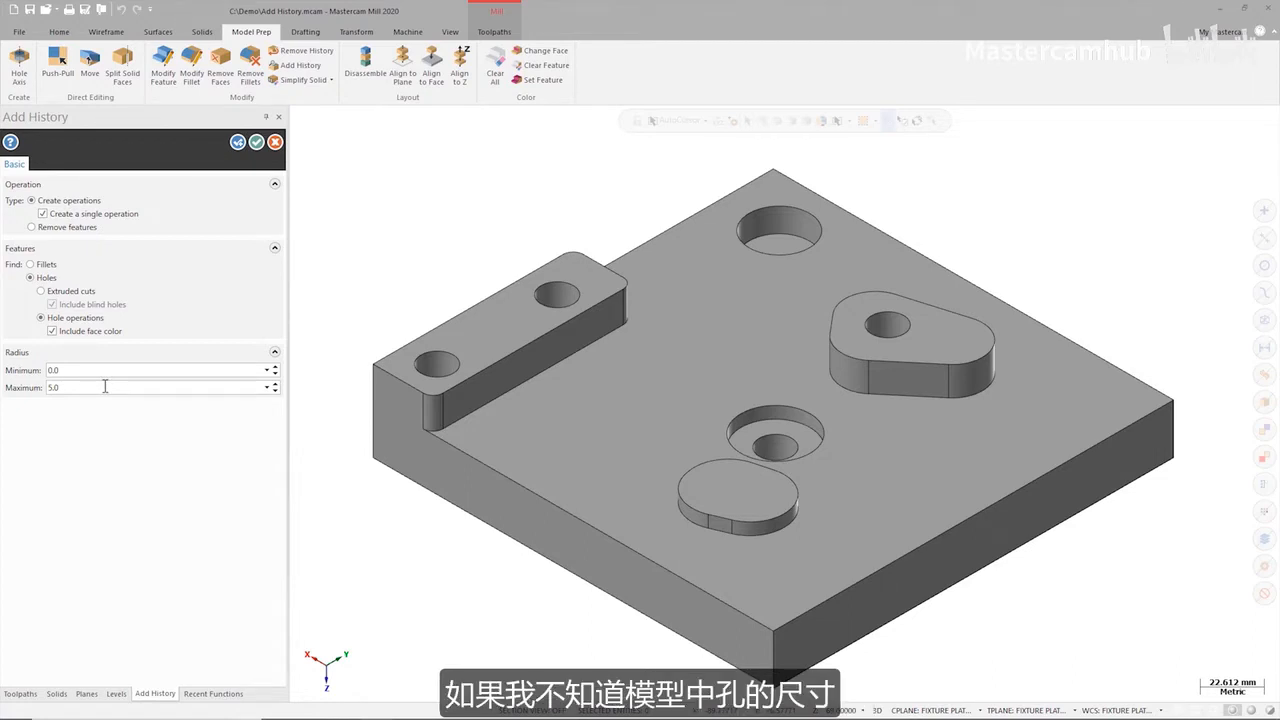
Take the maximum radius from the counterbore's outer rim arc and generate the hole history for the fixture solid.
right_click(105, 387)
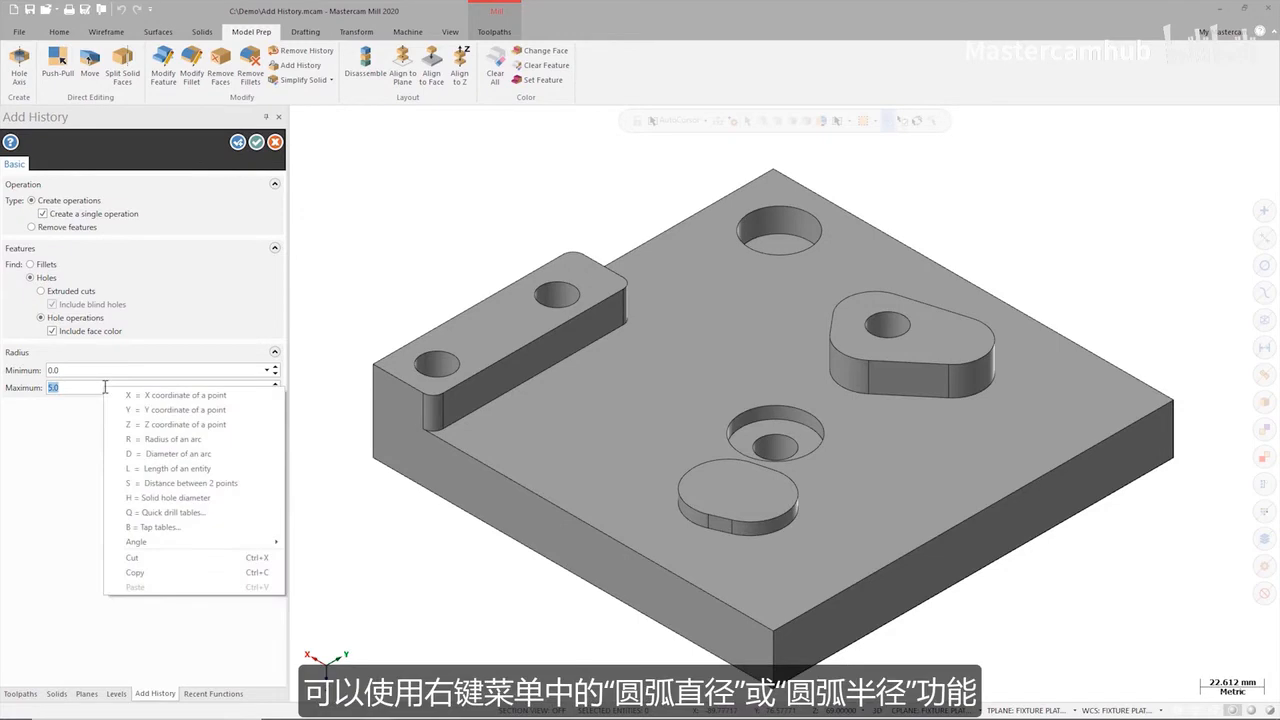
click(165, 439)
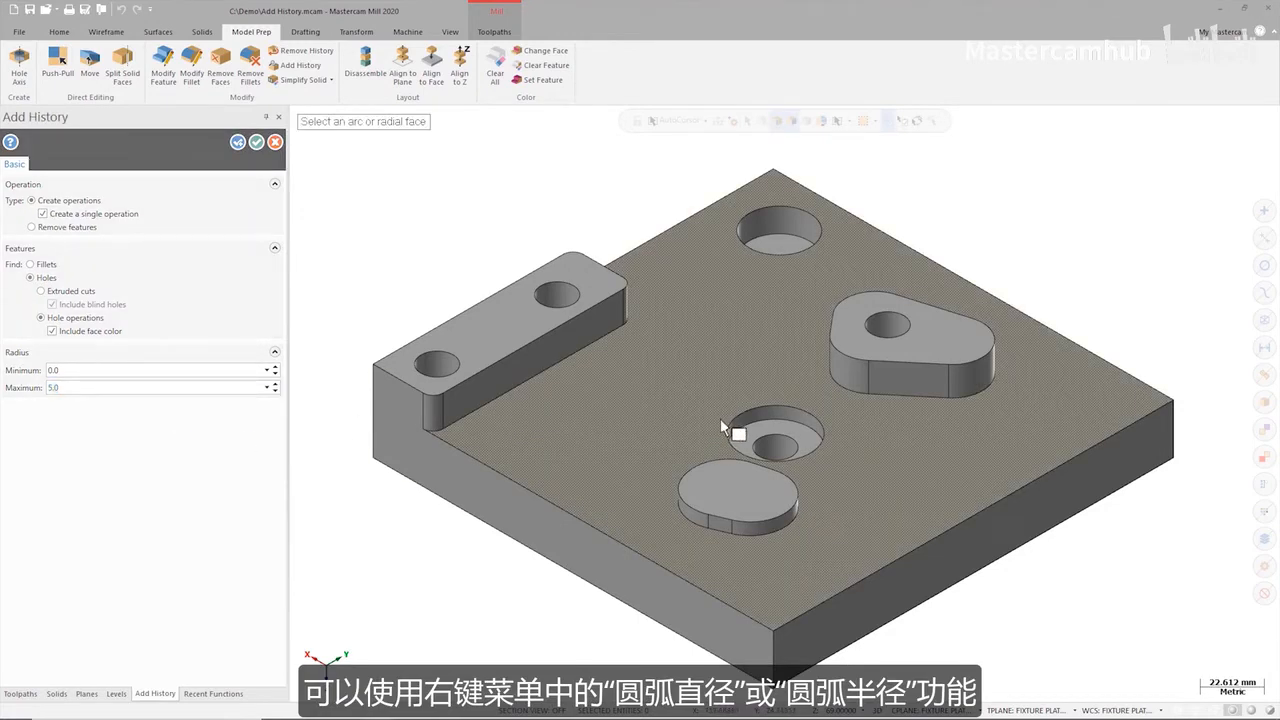
click(727, 424)
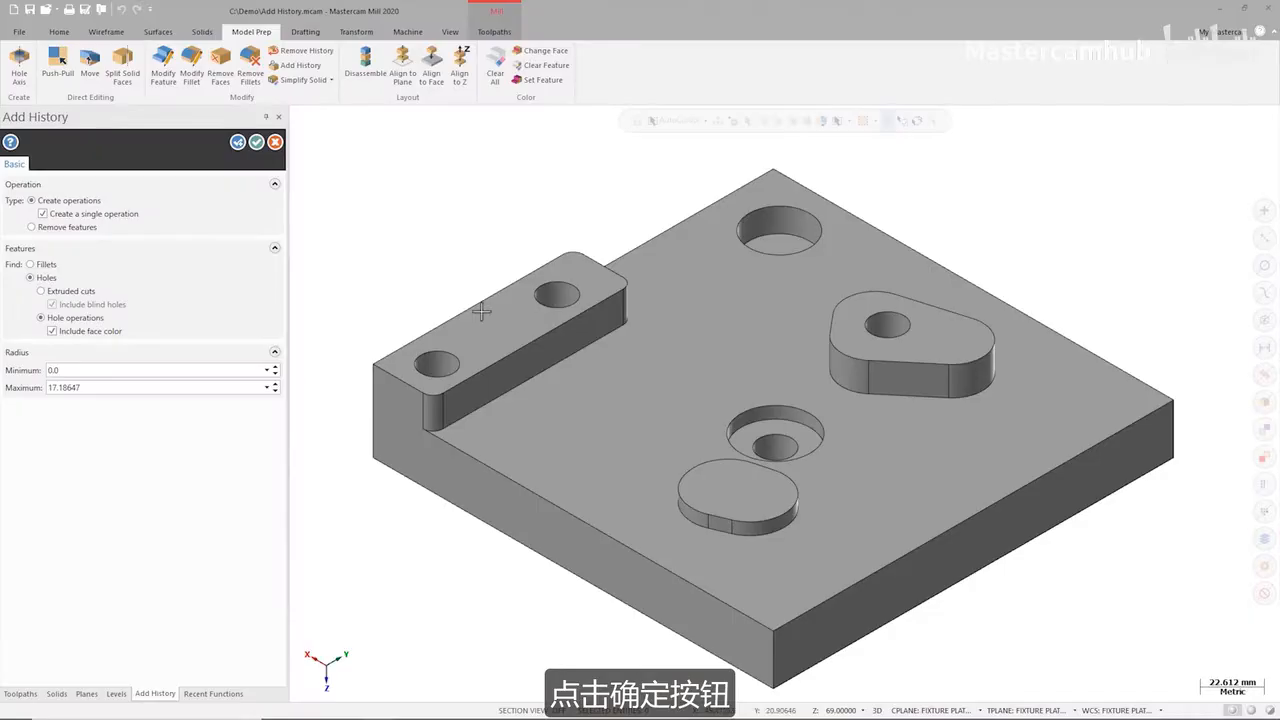
click(255, 143)
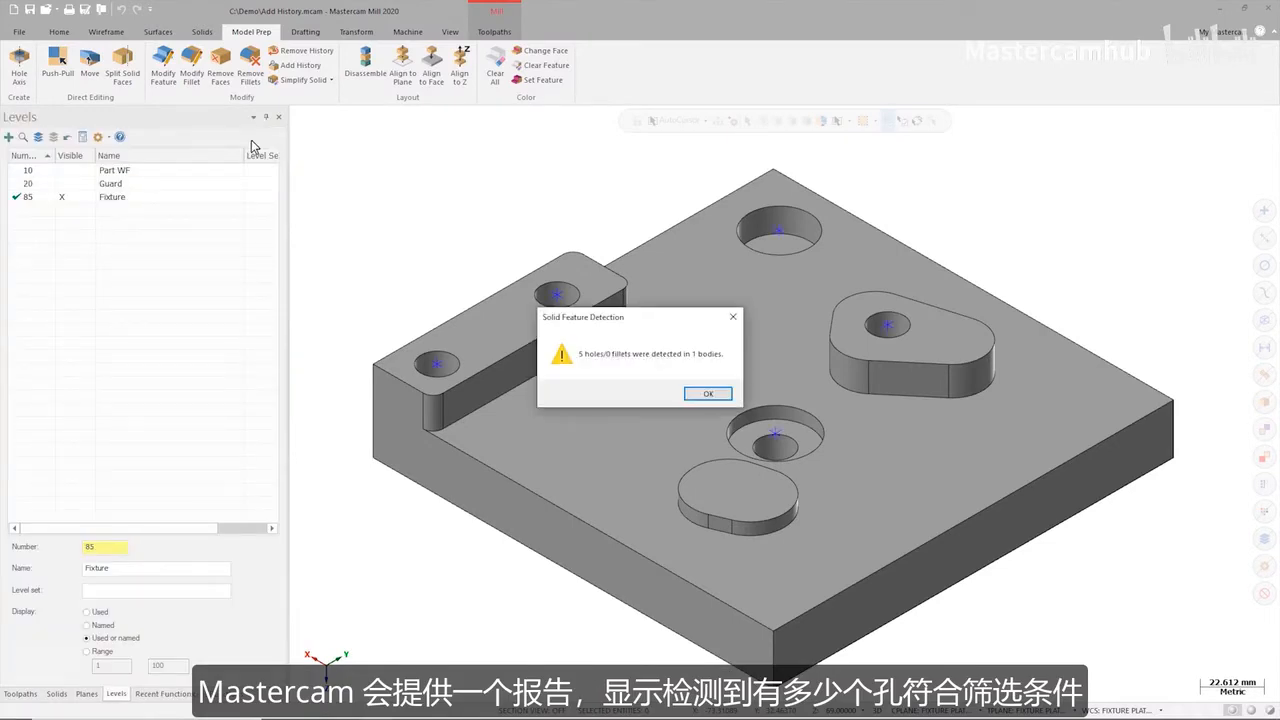
click(706, 394)
Set the diameter of the fixture's first Simple hole operation to 14 mm and regenerate the solid.
click(57, 694)
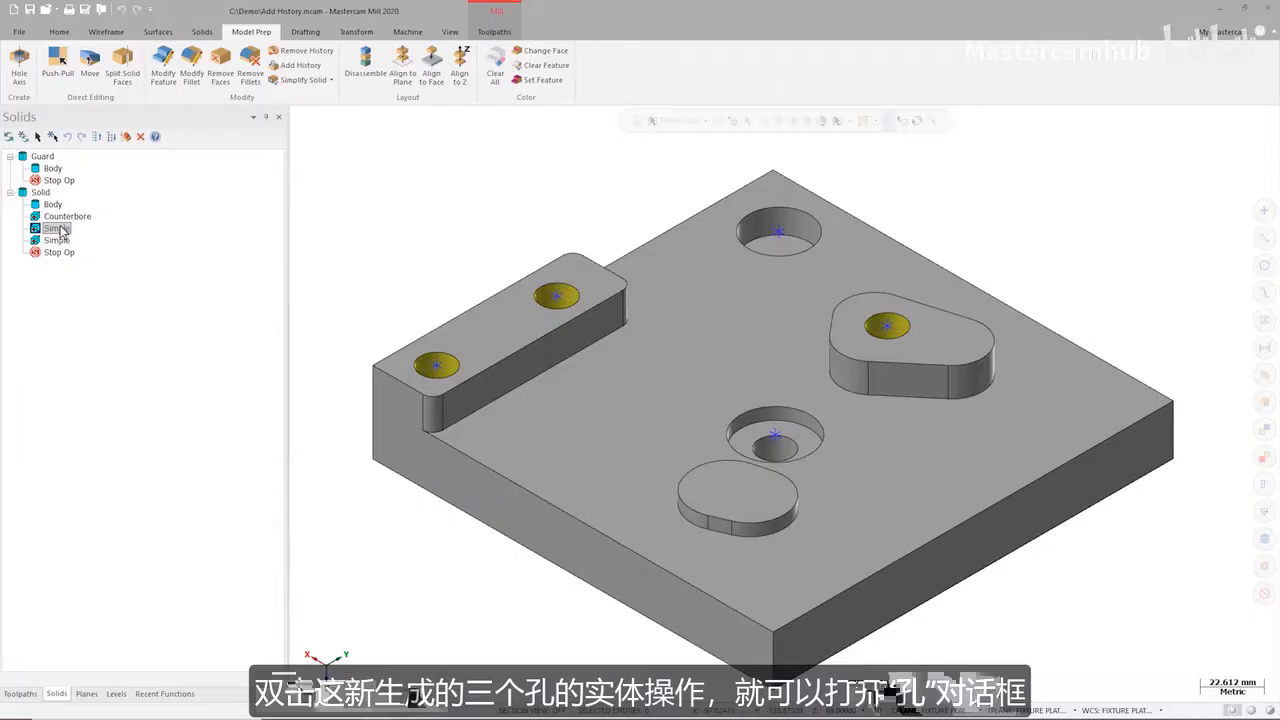
double_click(57, 229)
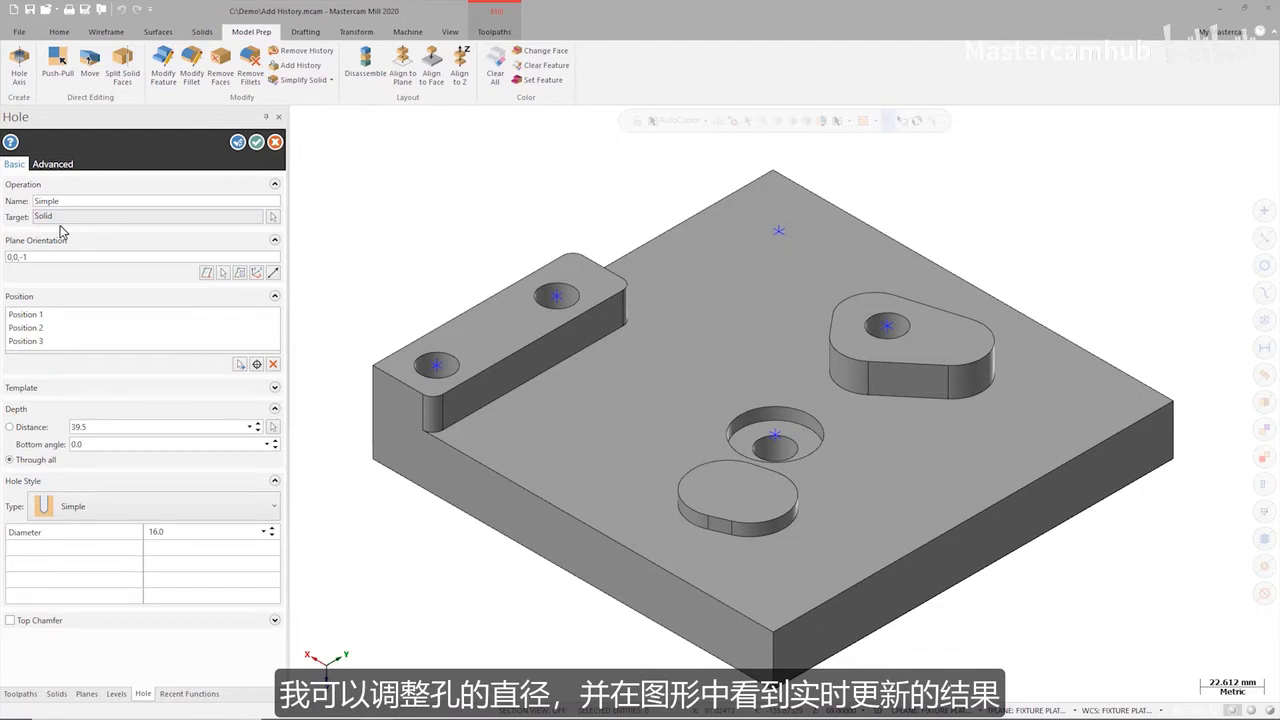
double_click(179, 532)
text(14)
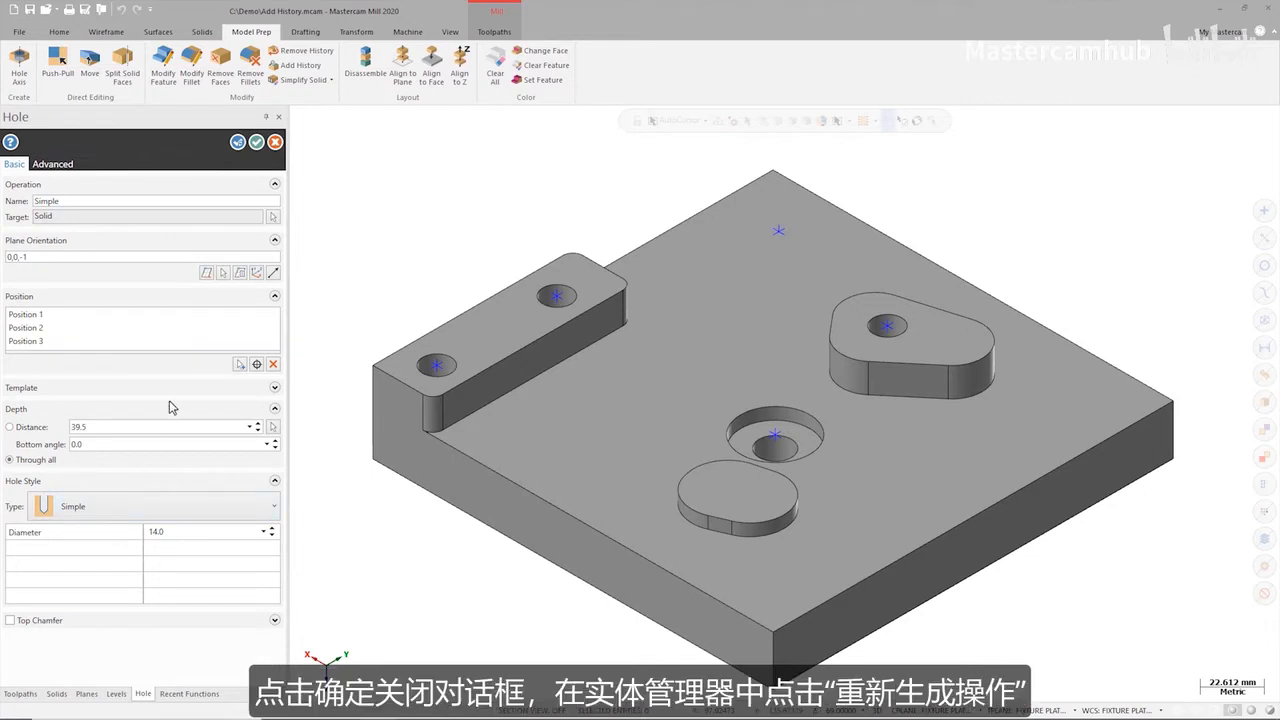
click(256, 142)
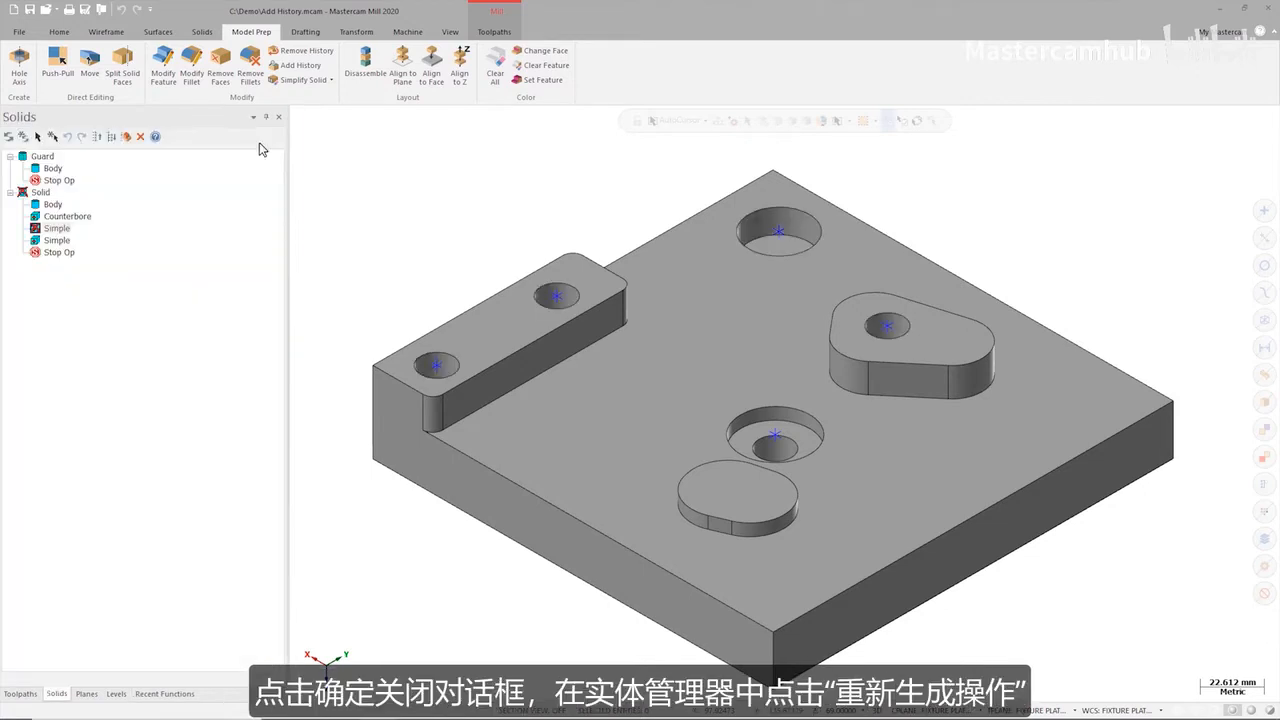
click(8, 143)
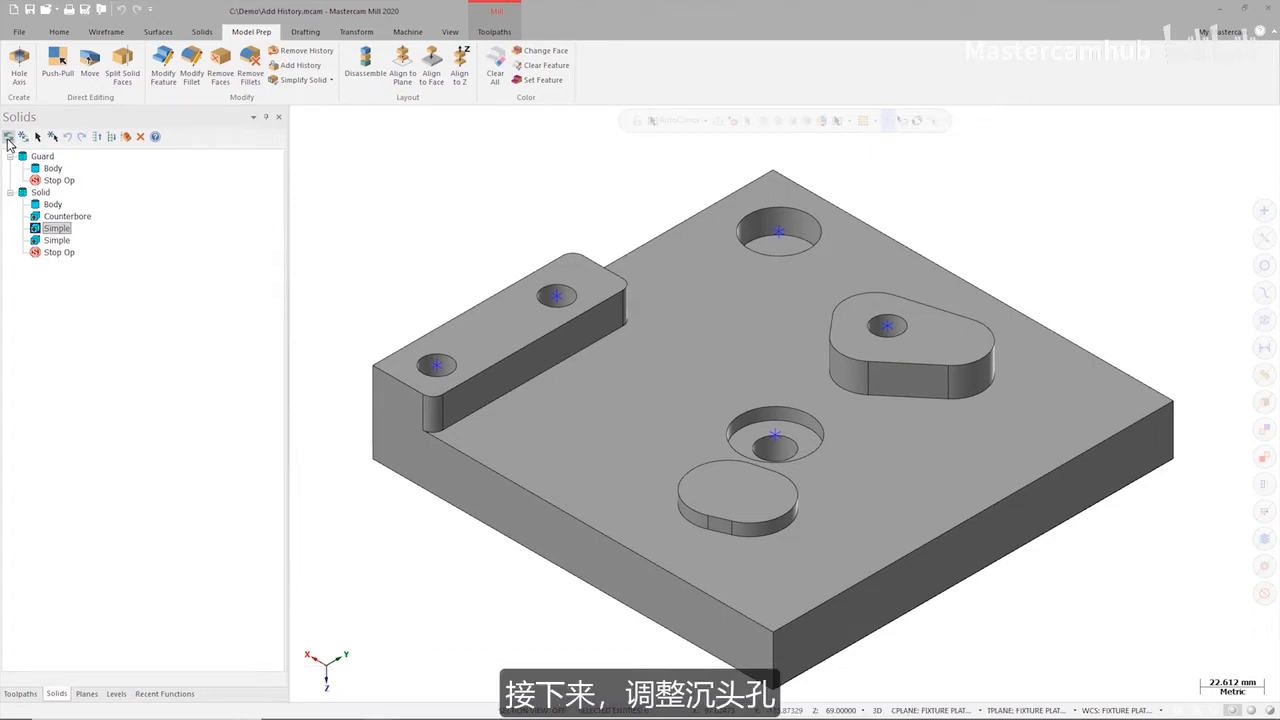
Set the Counterbore hole to 14 mm diameter, 35 mm counterbore diameter and 6 mm counterbore depth, and regenerate the solid.
double_click(67, 216)
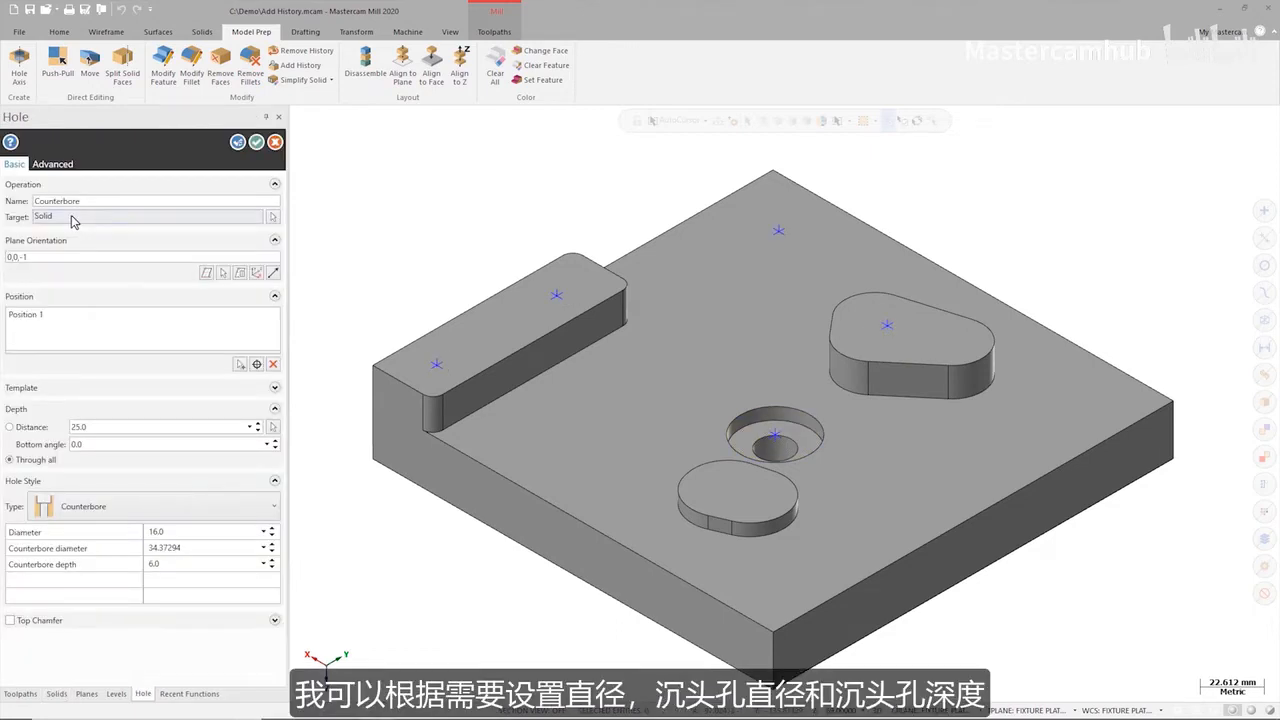
drag(181, 536, 131, 553)
key(Return)
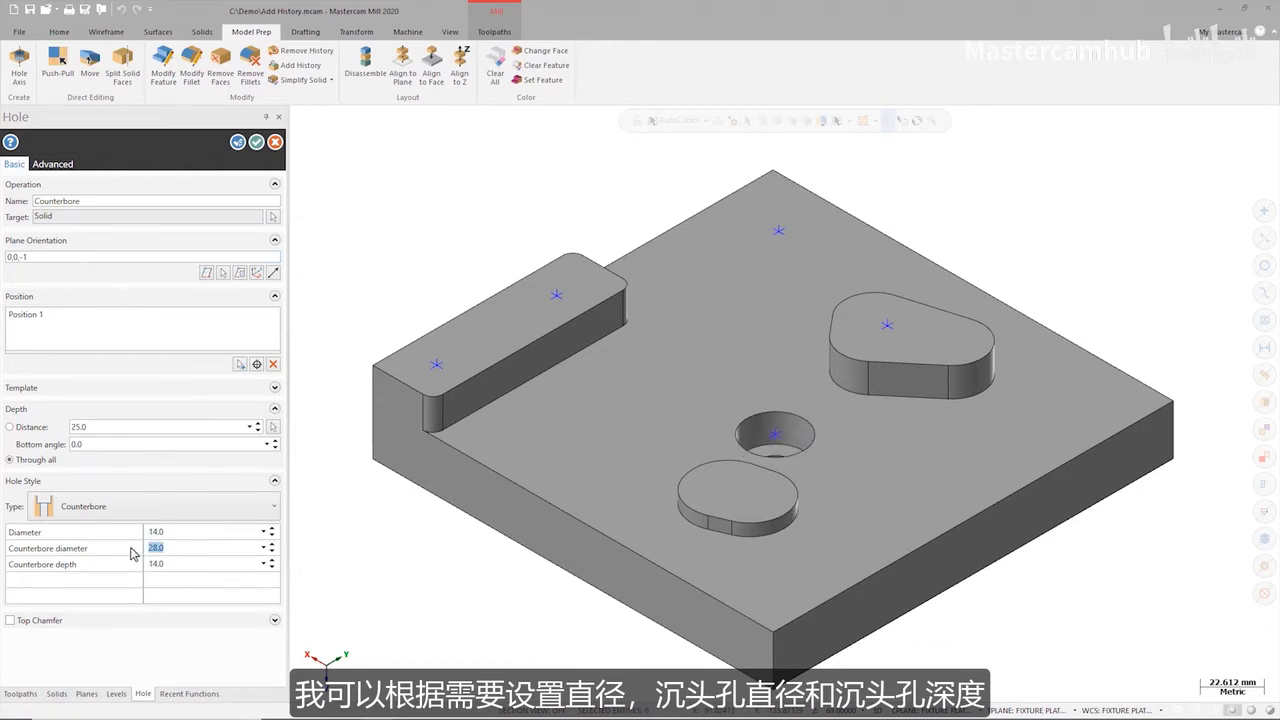
text(35)
key(Return)
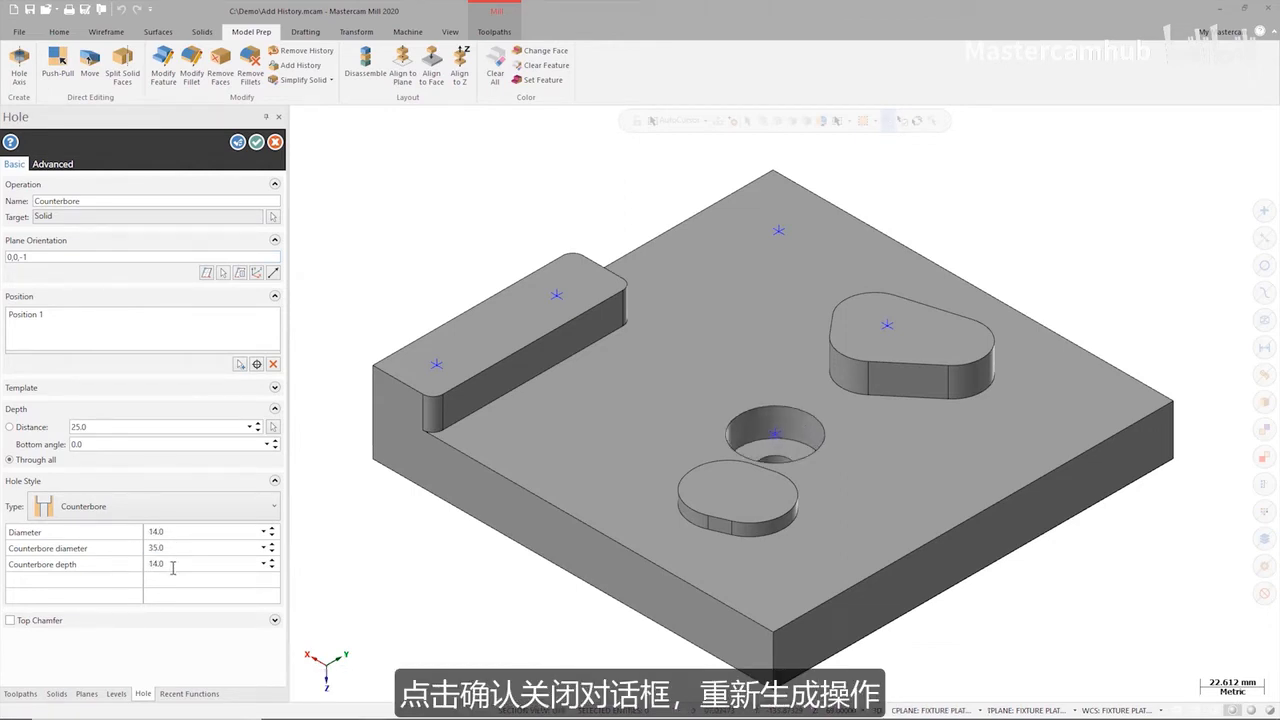
text(6)
key(Return)
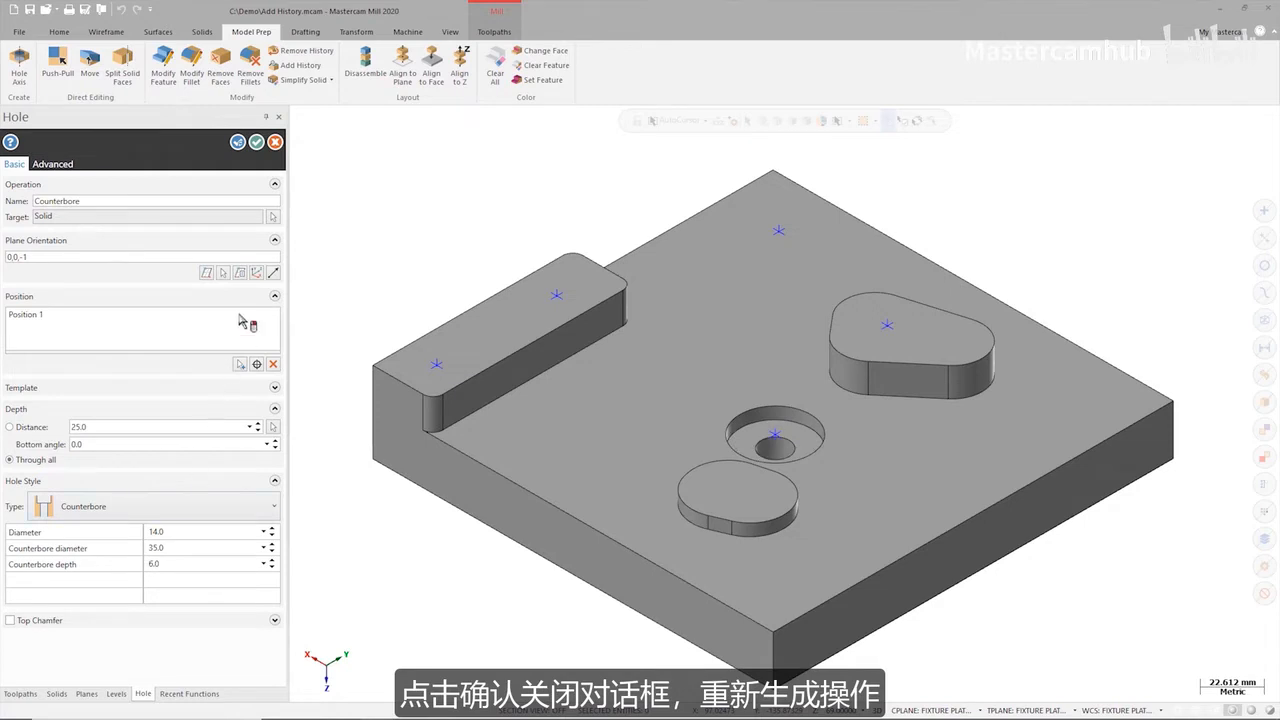
click(257, 142)
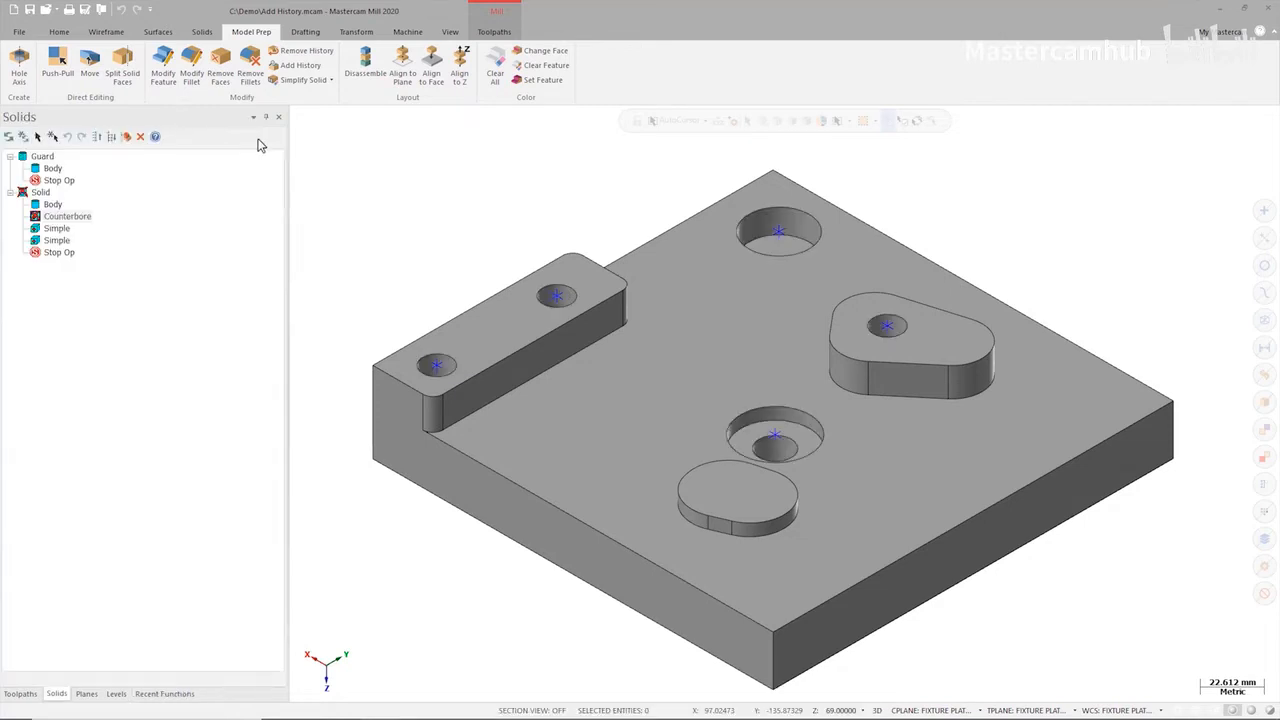
click(9, 137)
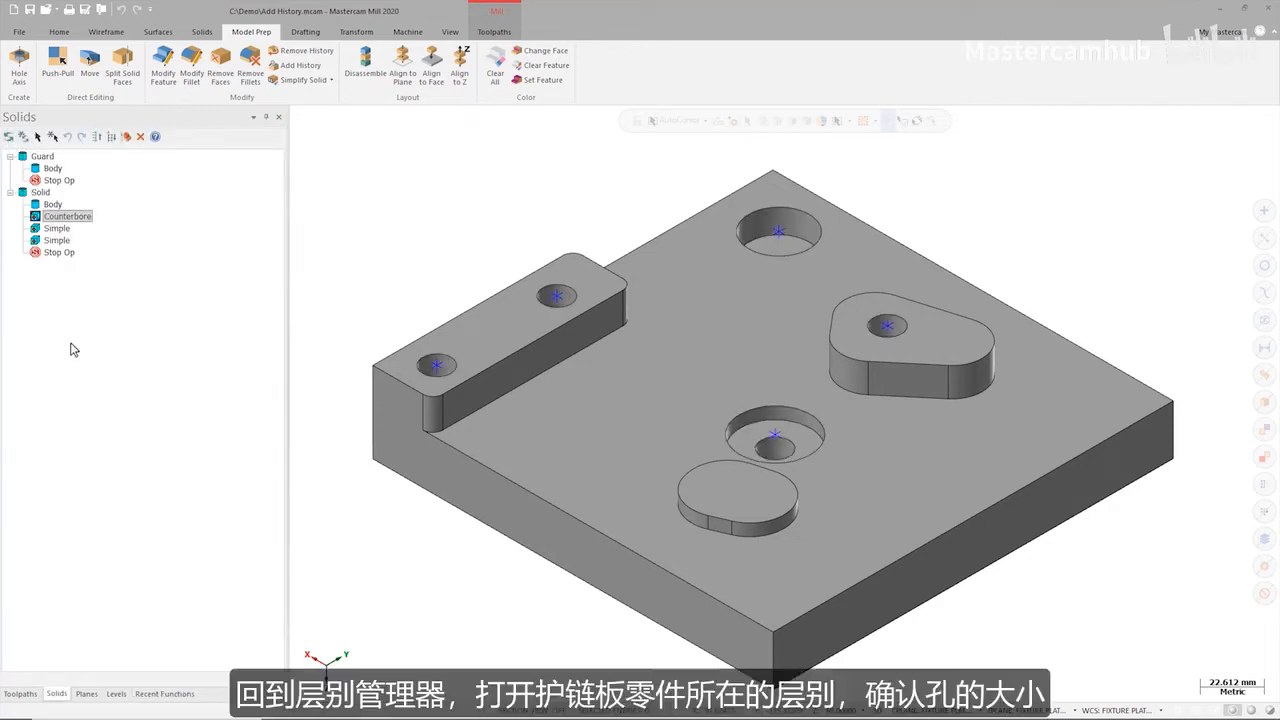
Show the Guard level again and view the assembly from the top to compare the part's holes with the fixture's.
click(116, 694)
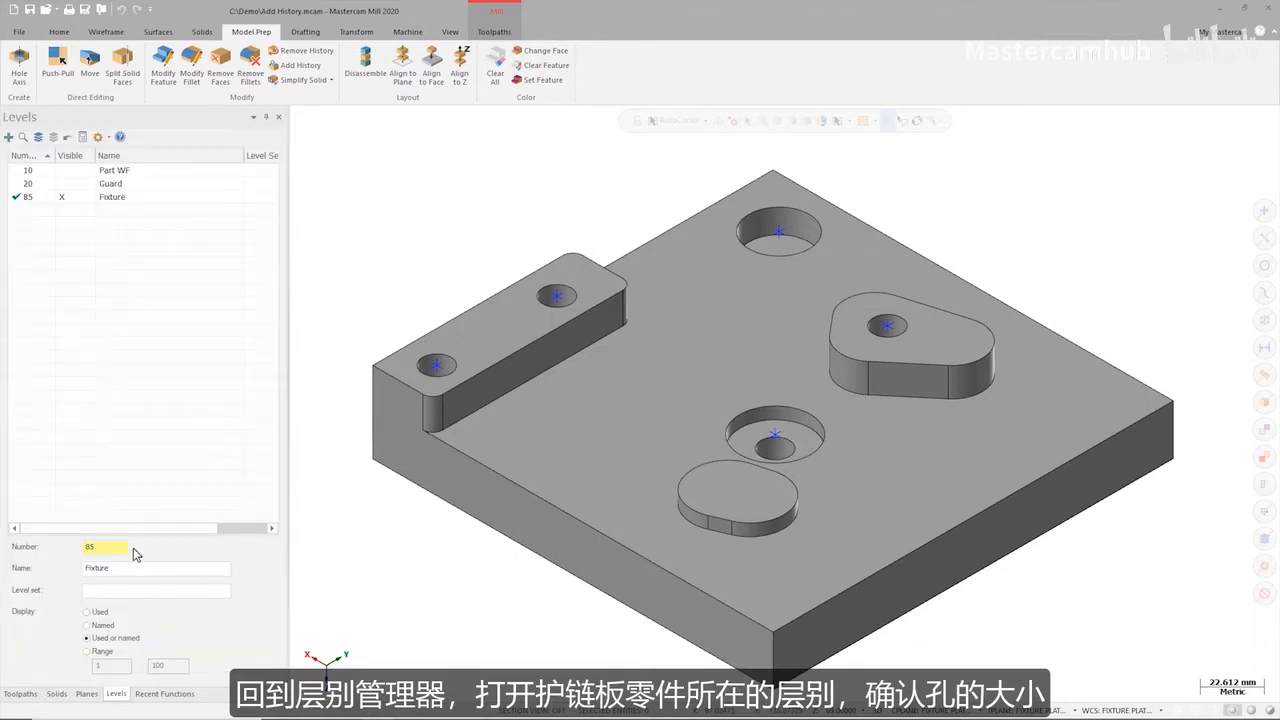
click(63, 184)
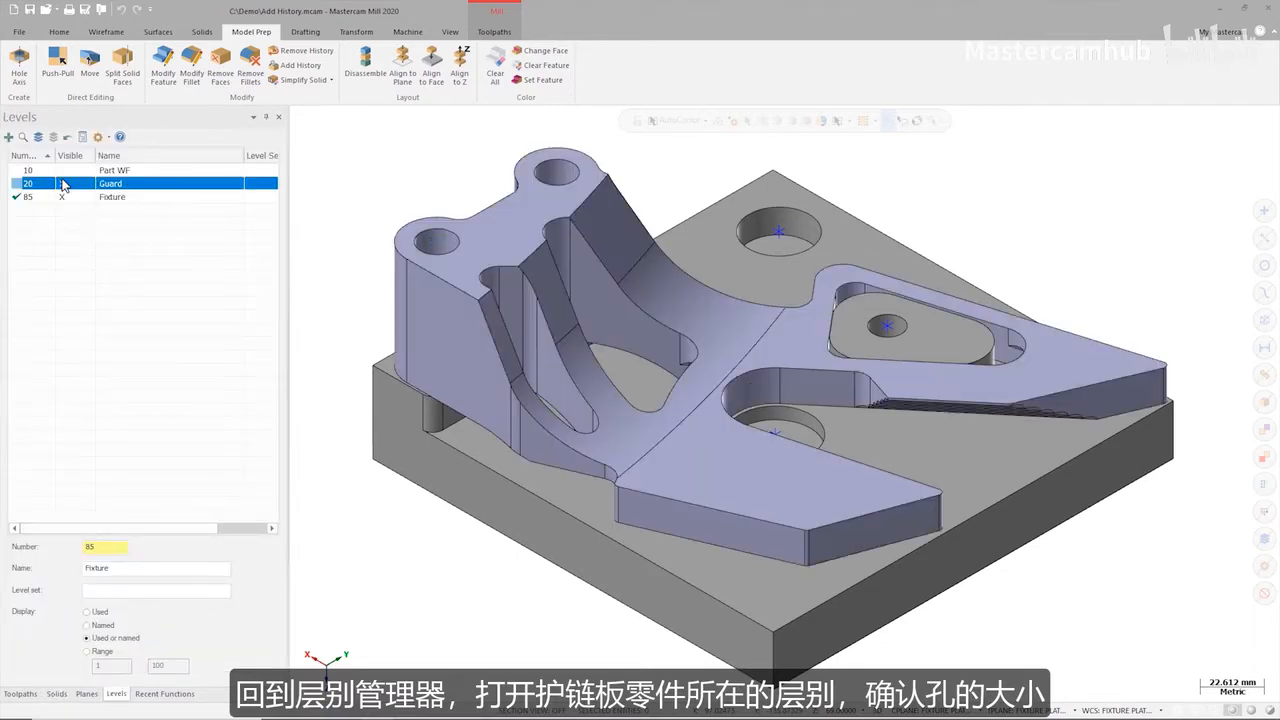
key(alt+1)
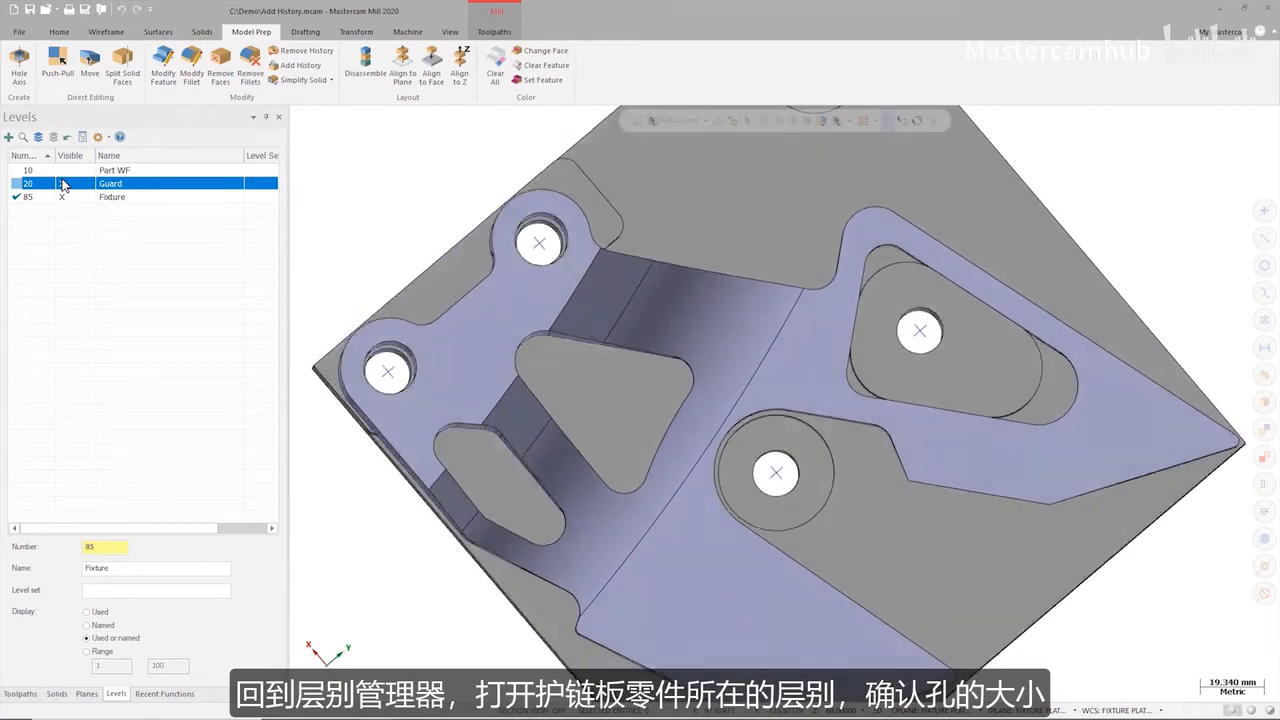